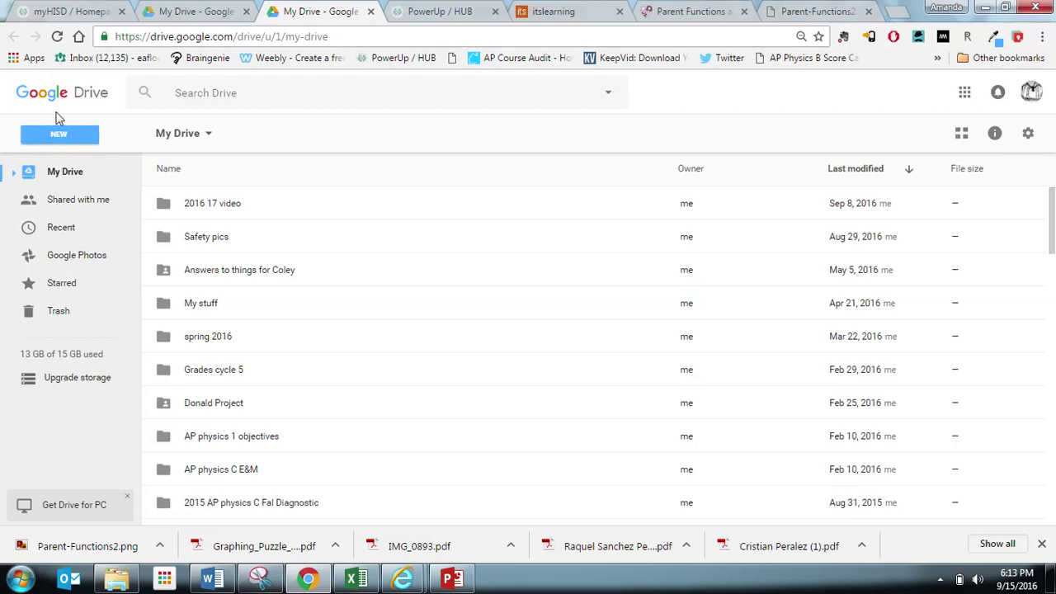
# Create a new blank Google Sheets spreadsheet from Google Drive.
pyautogui.click(58, 137)
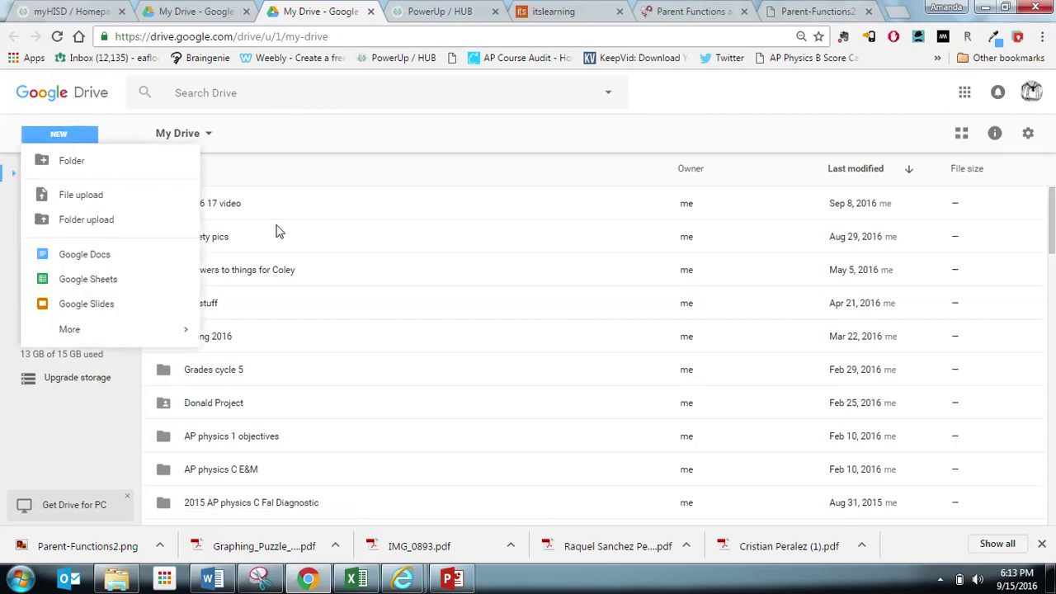
pyautogui.click(107, 279)
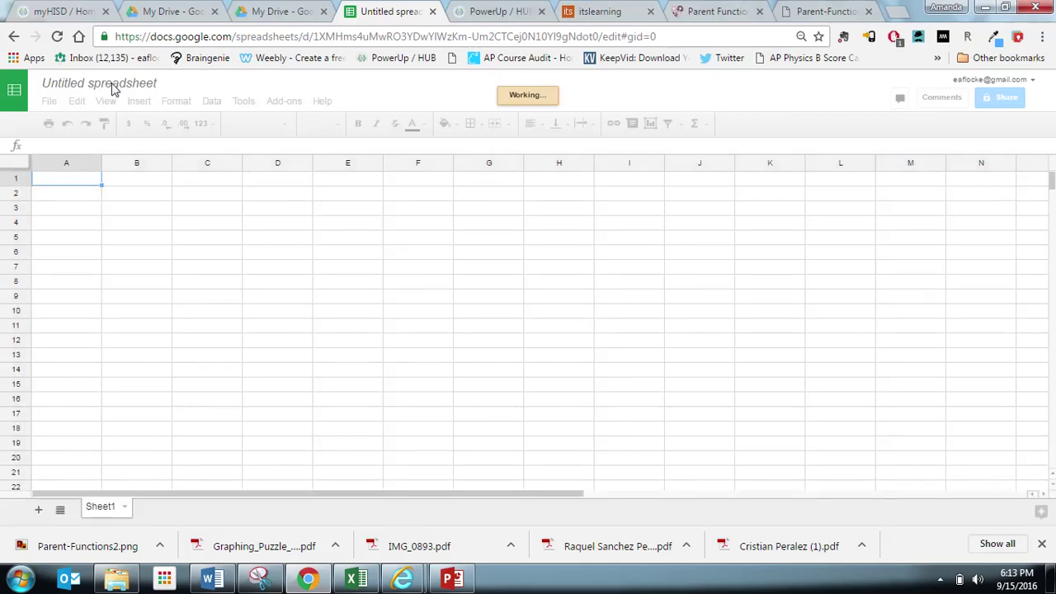
# Title the spreadsheet '1st period, last name, first name, Motion Graphs, 9/15/16'.
pyautogui.click(113, 83)
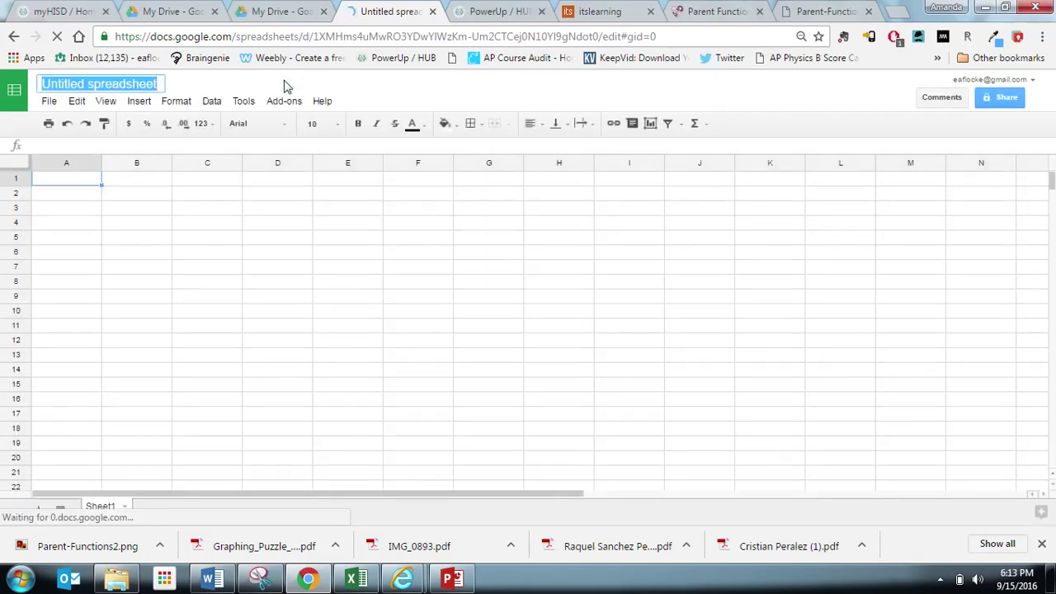
pyautogui.write('1')
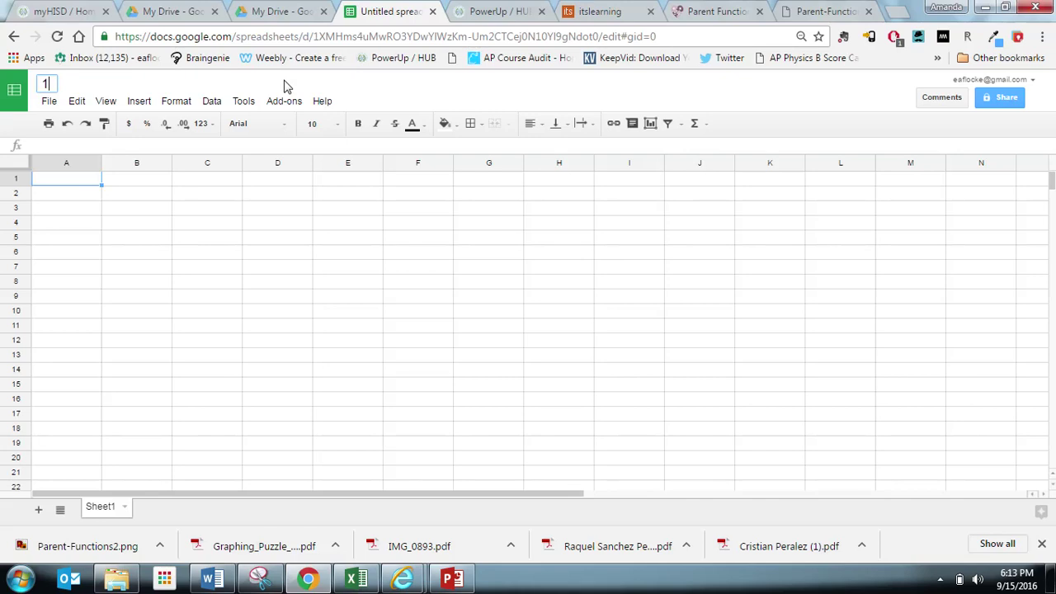
pyautogui.write('st')
pyautogui.press('BackSpace')
pyautogui.write('t p')
pyautogui.write('eriod')
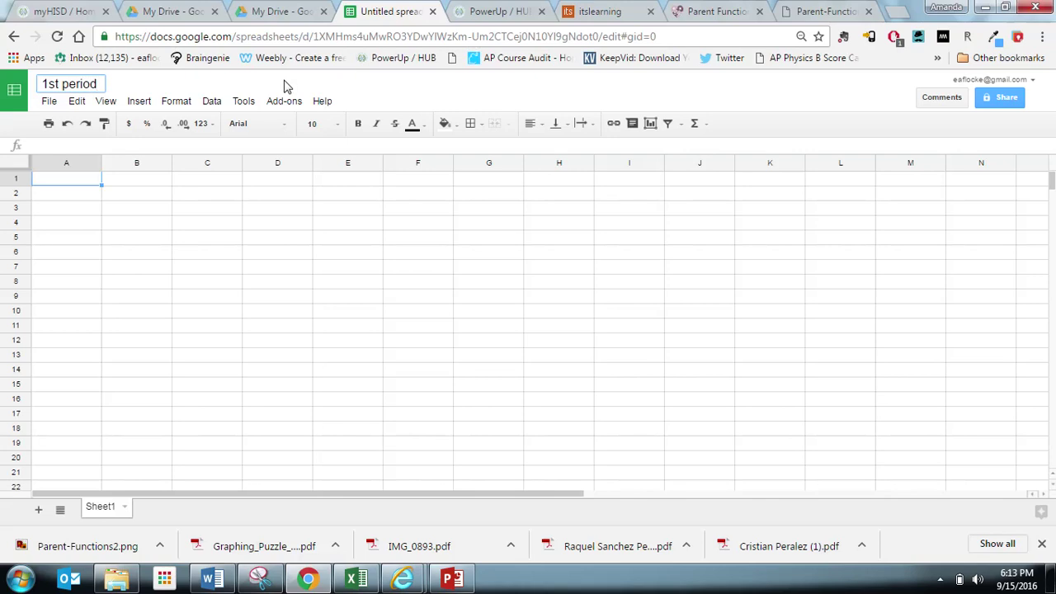
pyautogui.write(', ')
pyautogui.write('last name')
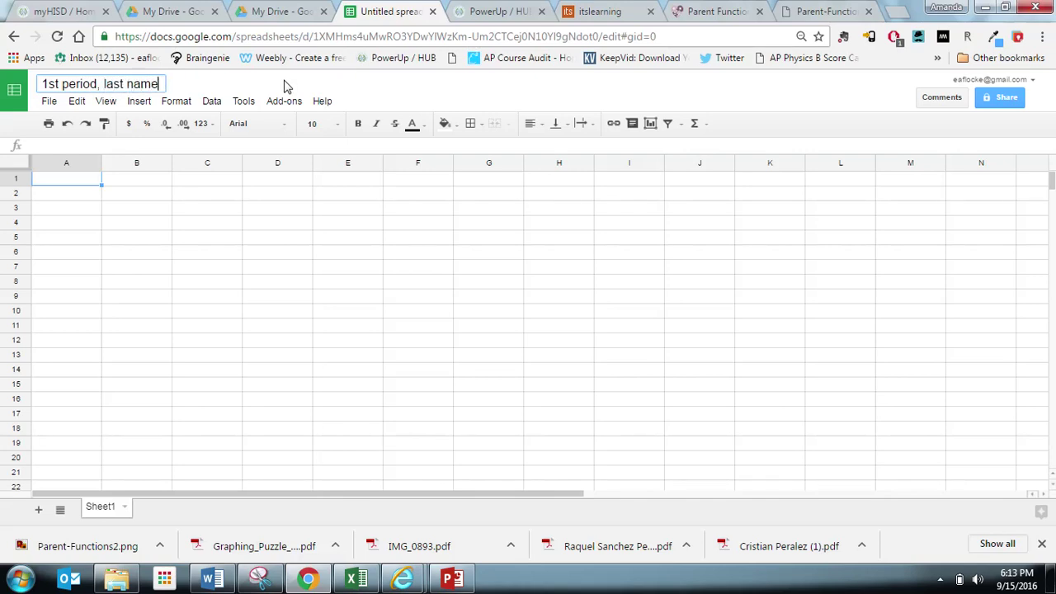
pyautogui.write(', ')
pyautogui.write('first n')
pyautogui.write('ame, ')
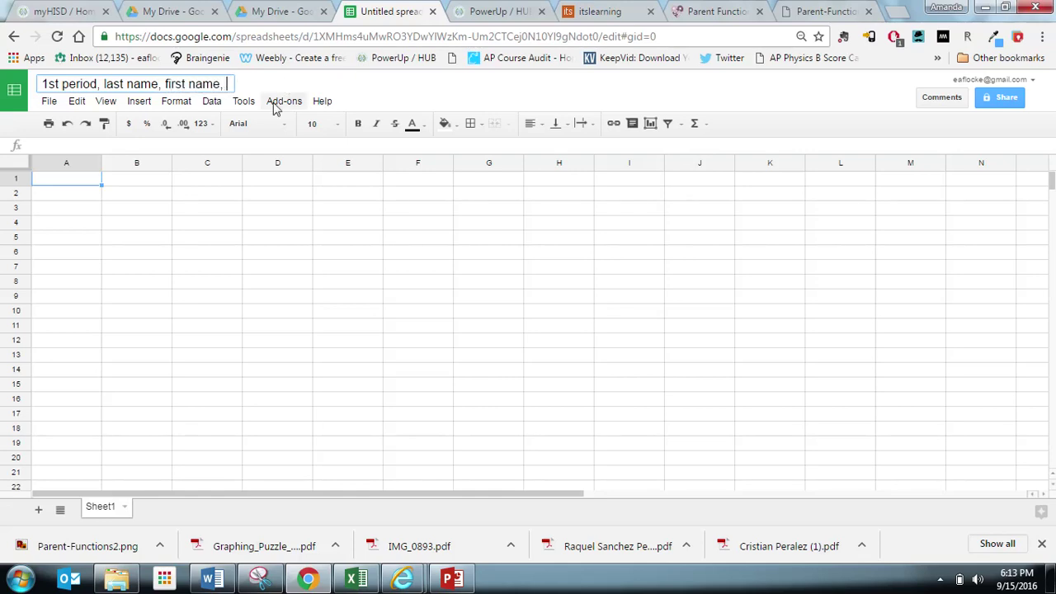
pyautogui.write('Motion')
pyautogui.write(' Graphs')
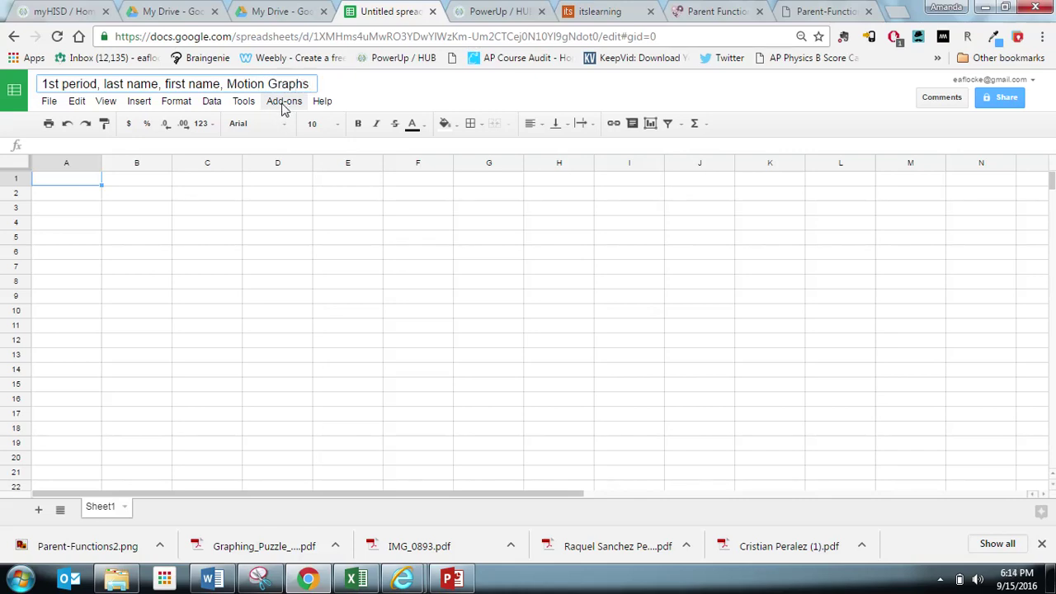
pyautogui.write(', 9/')
pyautogui.write('15/16')
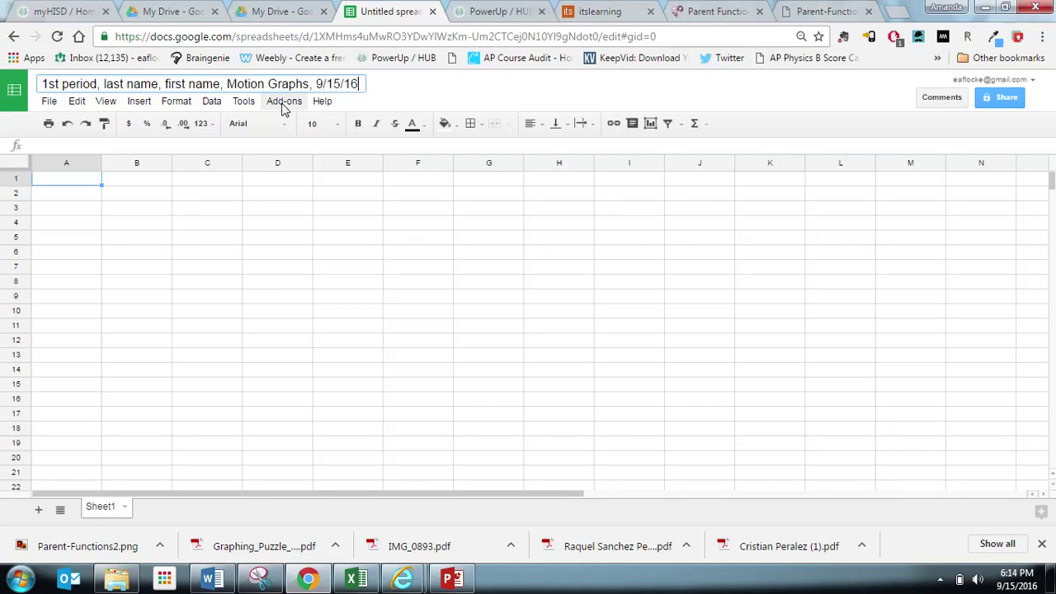
pyautogui.click(89, 185)
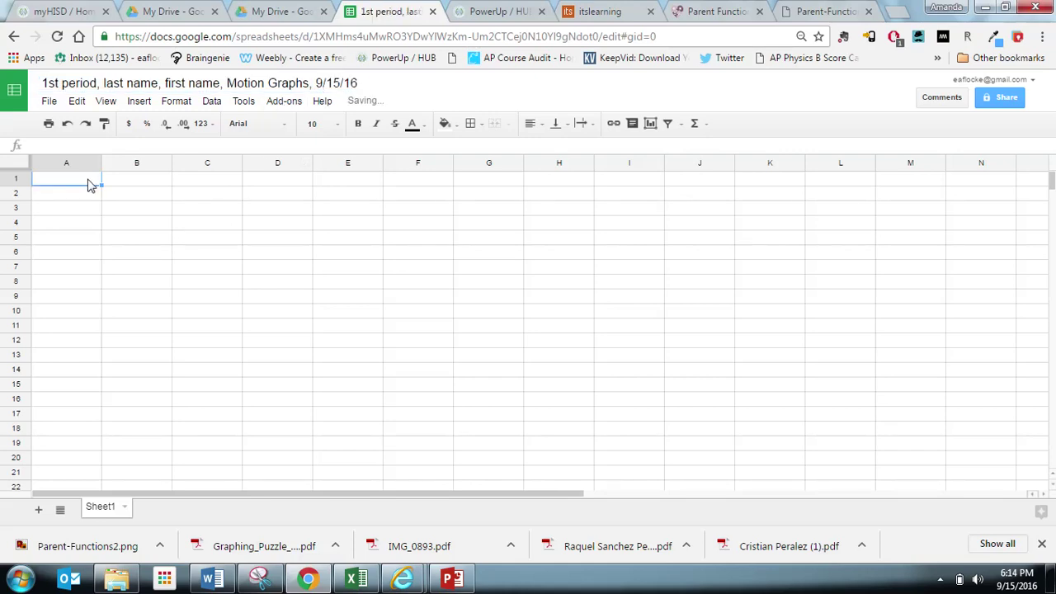
# Rename Sheet1 to 'object 1-x direction' and type the 'time (s)' header into A1.
pyautogui.click(123, 510)
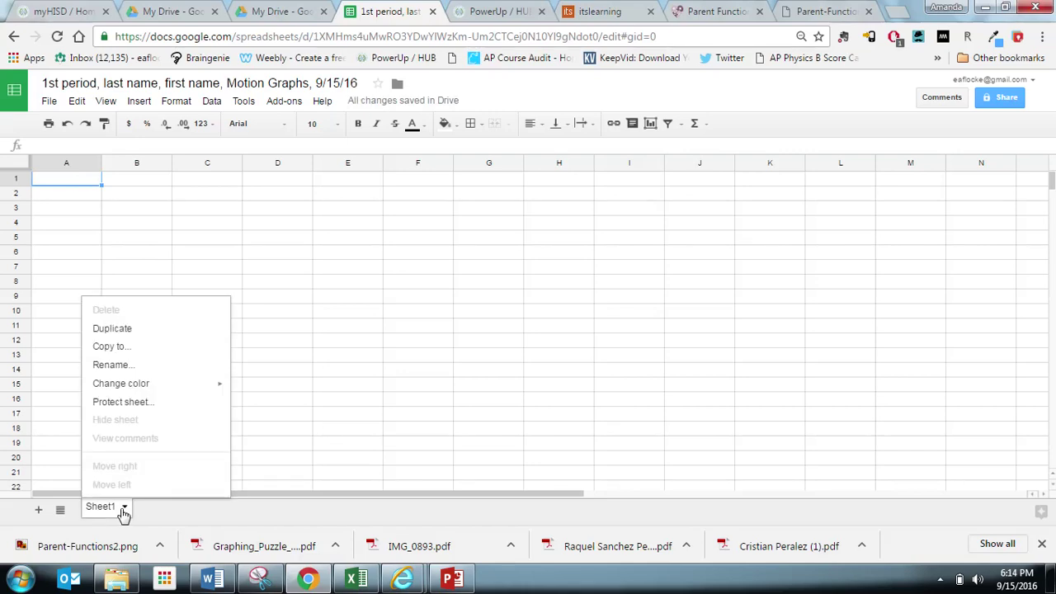
pyautogui.click(119, 368)
pyautogui.write('object')
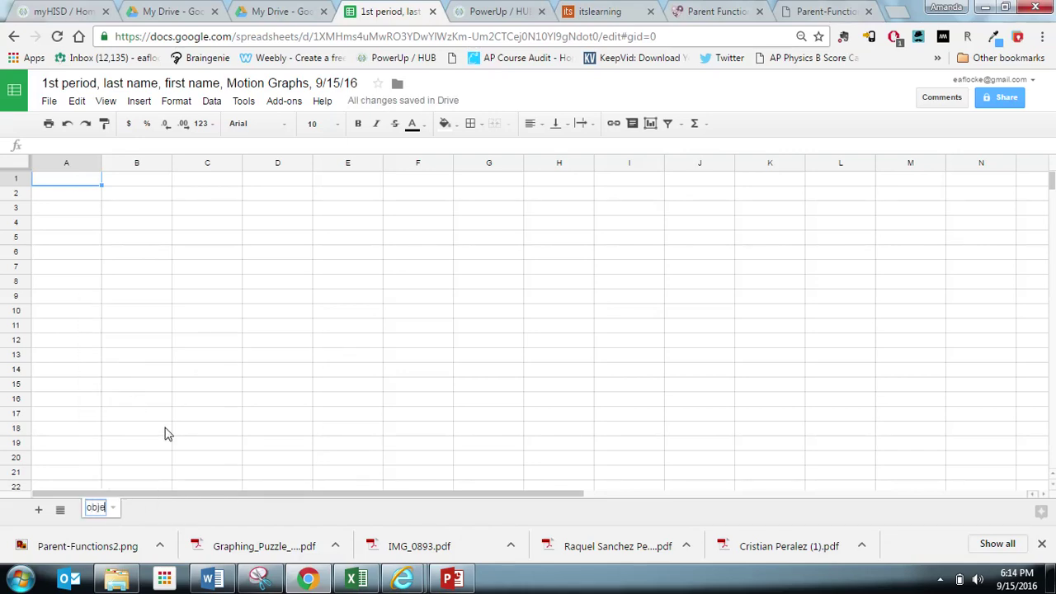
pyautogui.write('t 1')
pyautogui.write('-x ')
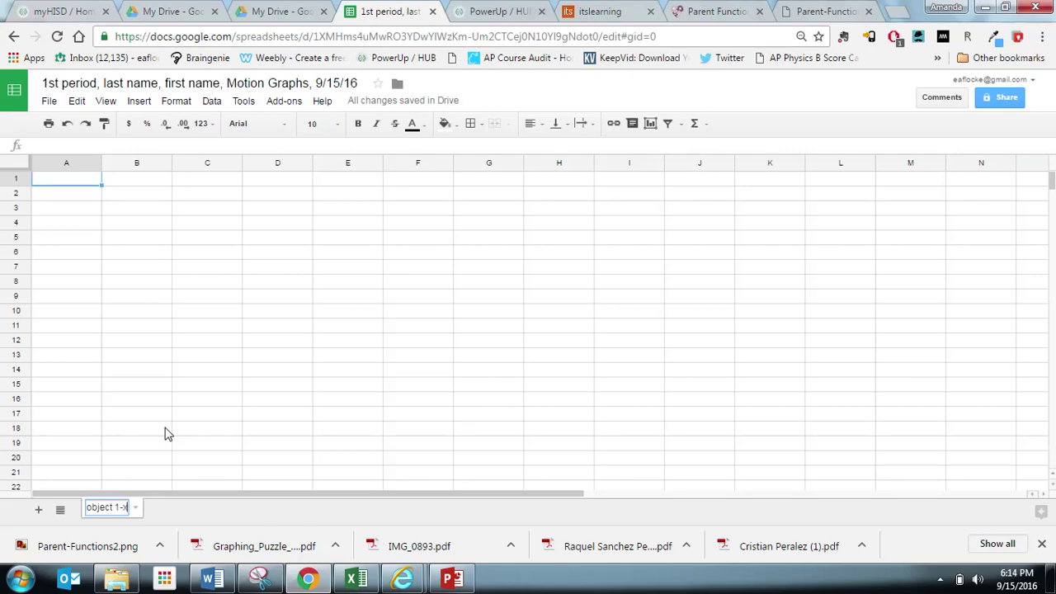
pyautogui.write('direct')
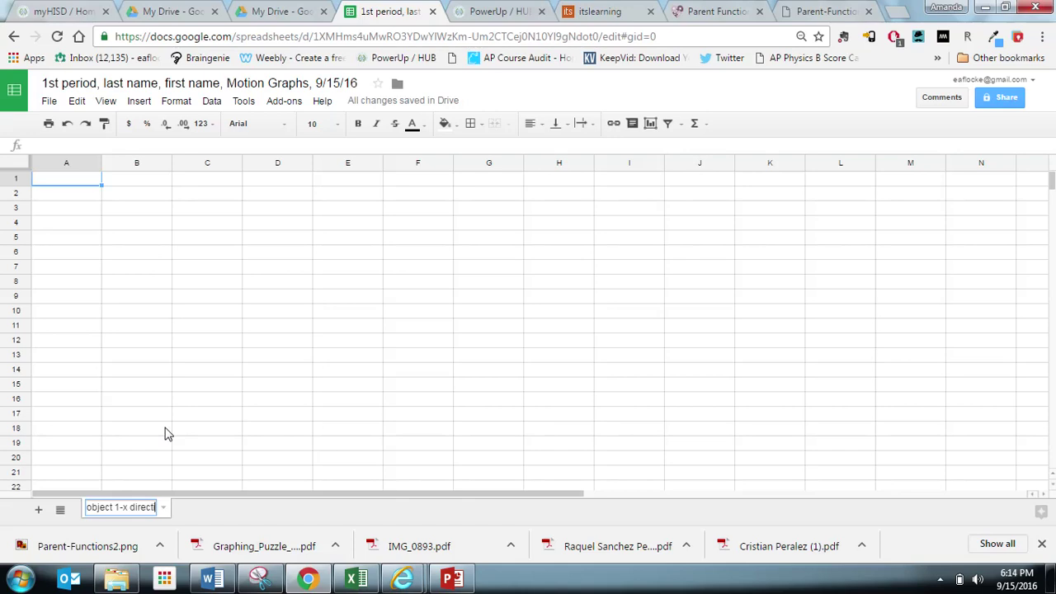
pyautogui.write('ion')
pyautogui.press('Return')
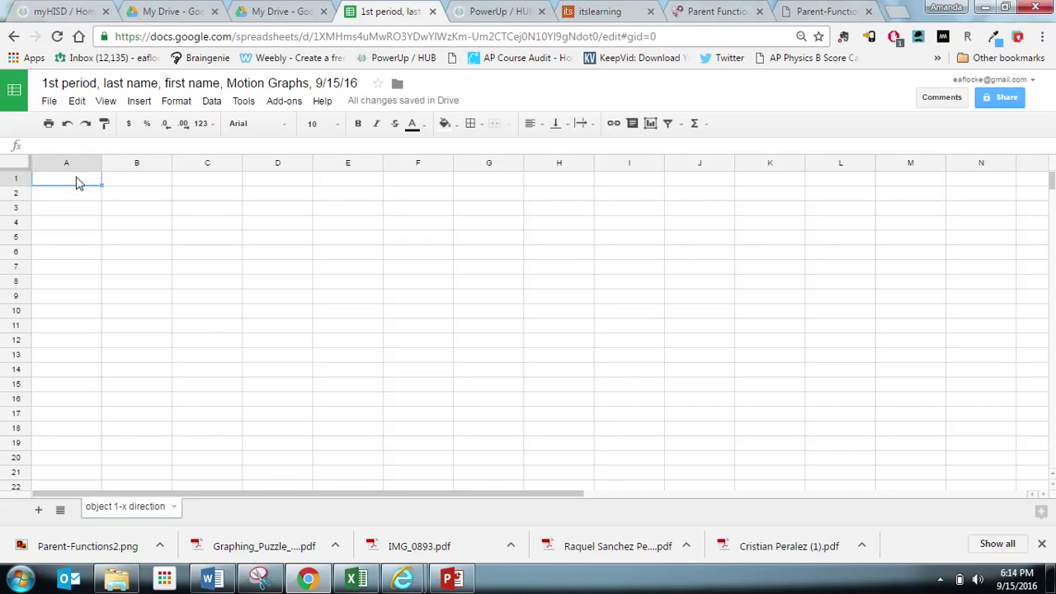
pyautogui.write('t')
pyautogui.write('ime ')
pyautogui.write('(s')
# Enter an 'x-position (notebooks)' header in B1 and widen column B to fit.
pyautogui.press('Tab')
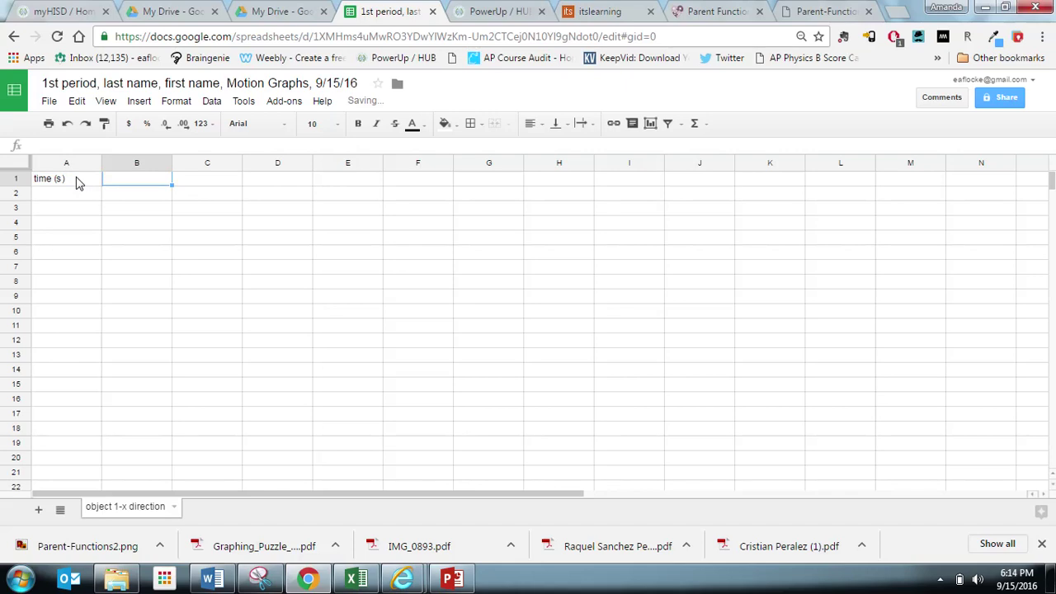
pyautogui.write('y')
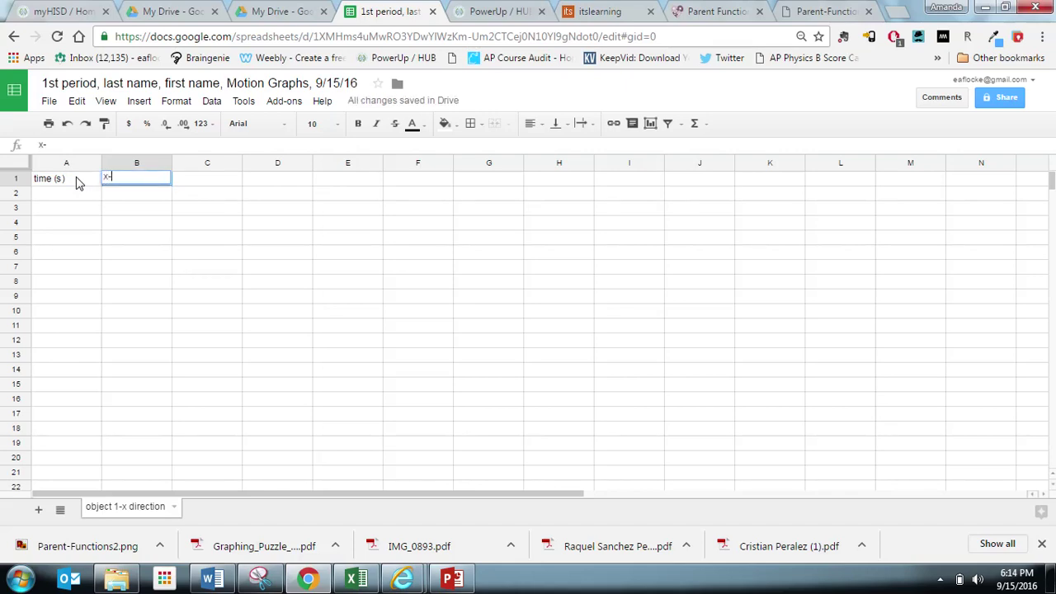
pyautogui.write('posi')
pyautogui.write('tion (')
pyautogui.write('note')
pyautogui.write('bo')
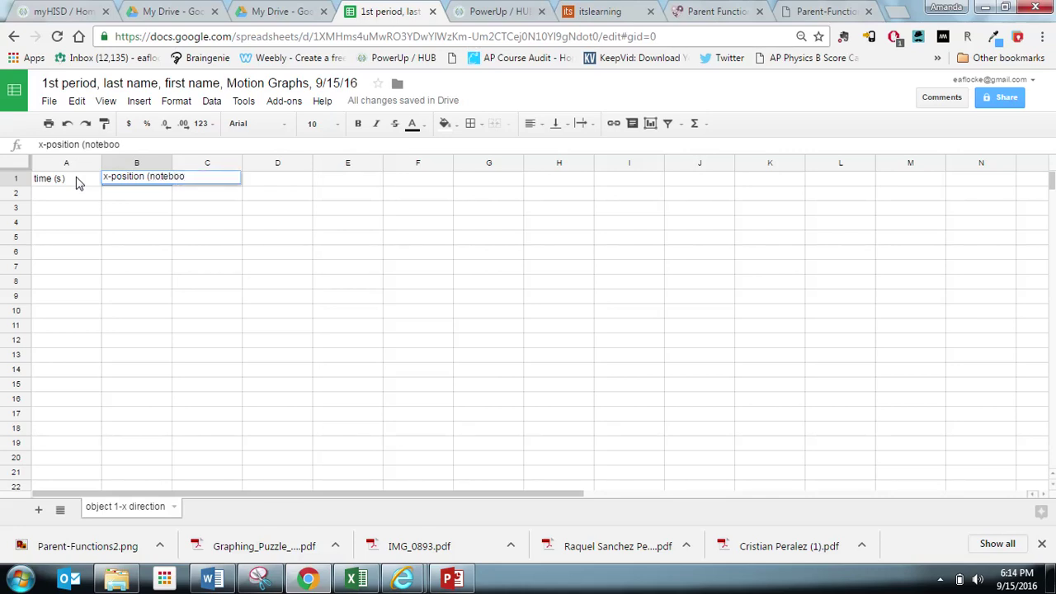
pyautogui.write('oks')
pyautogui.doubleClick(219, 223)
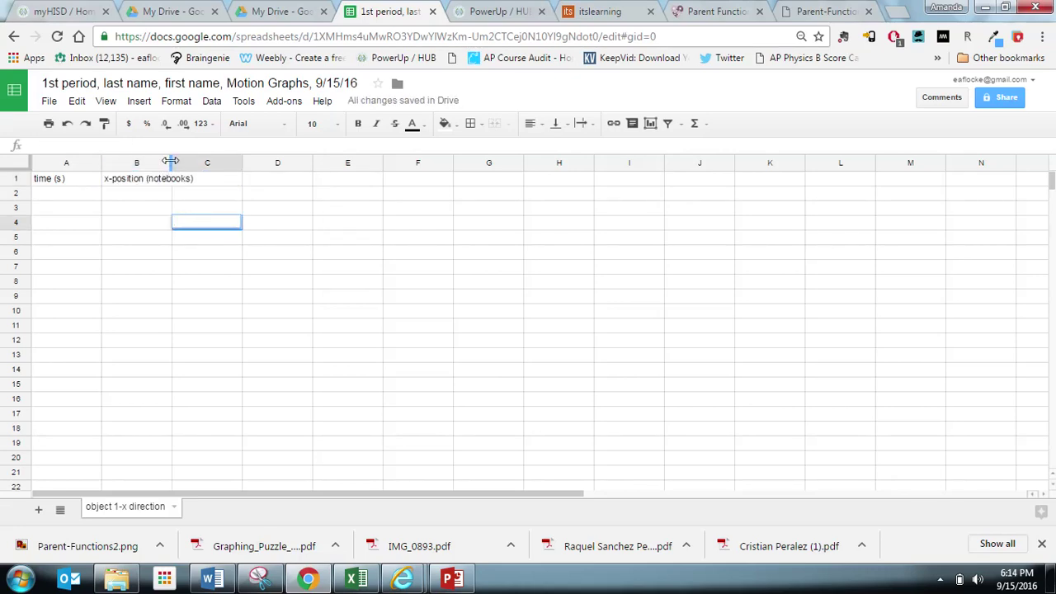
pyautogui.moveTo(170, 161); pyautogui.dragTo(198, 161)
pyautogui.click(226, 210)
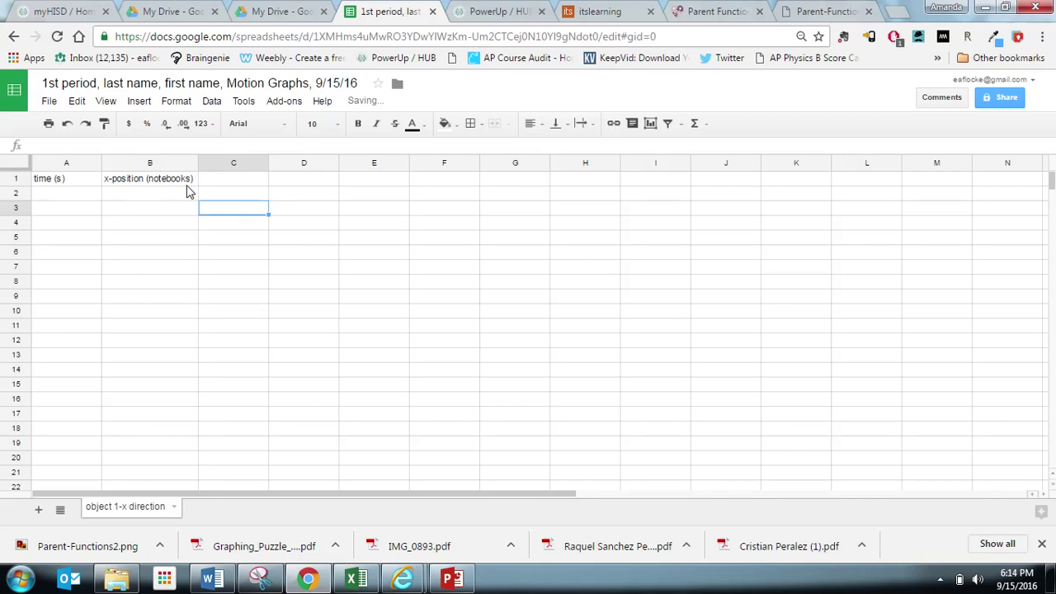
# Change the B1 header unit from notebooks to foot steps, then to m.
pyautogui.doubleClick(188, 180)
pyautogui.moveTo(196, 177); pyautogui.dragTo(156, 178)
pyautogui.write('f')
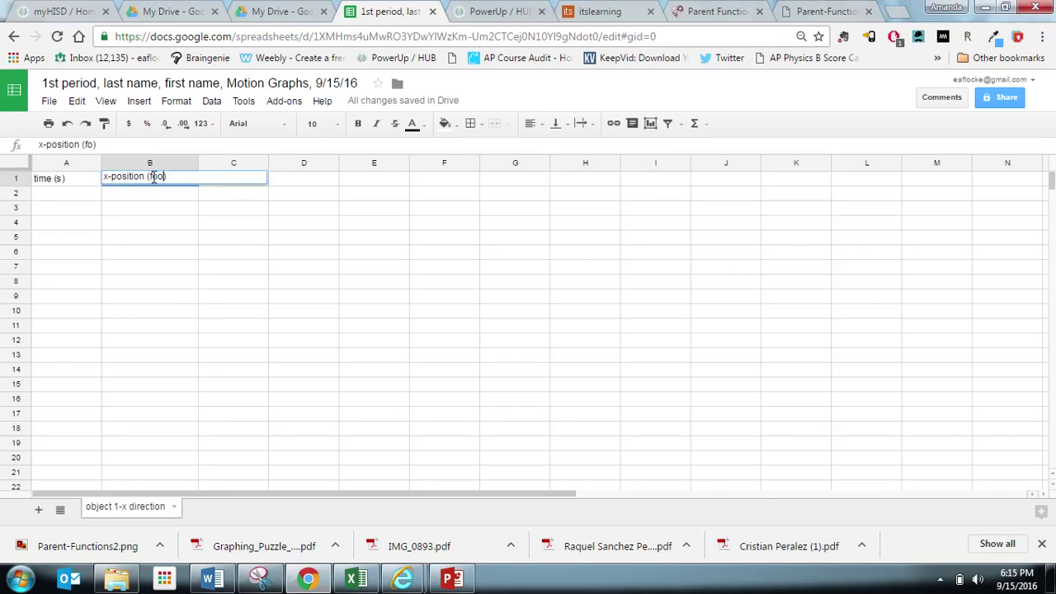
pyautogui.write('oot st')
pyautogui.write('eps')
pyautogui.press('Return')
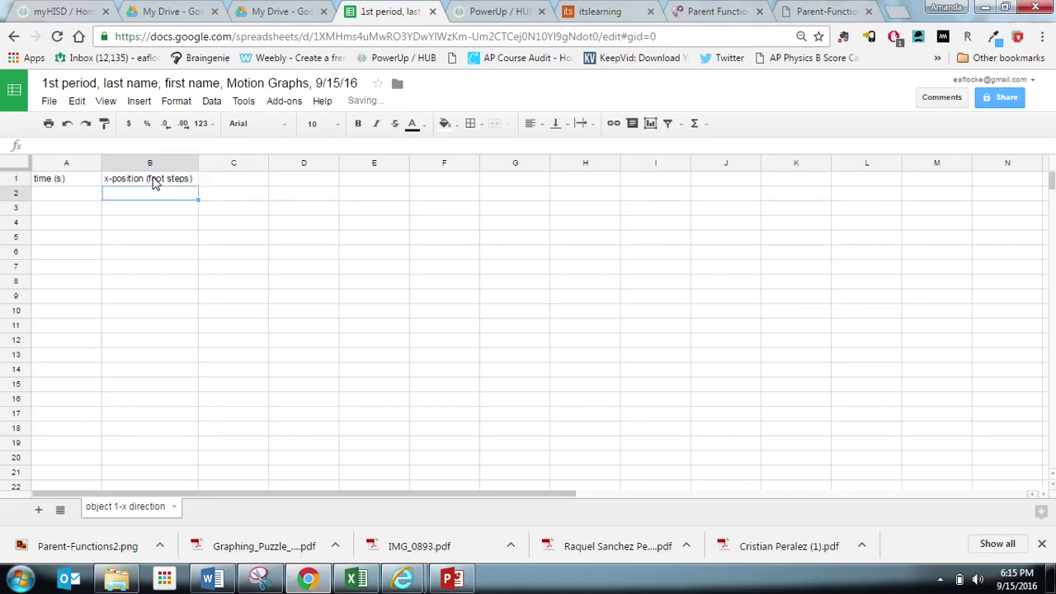
pyautogui.click(189, 177)
pyautogui.doubleClick(191, 177)
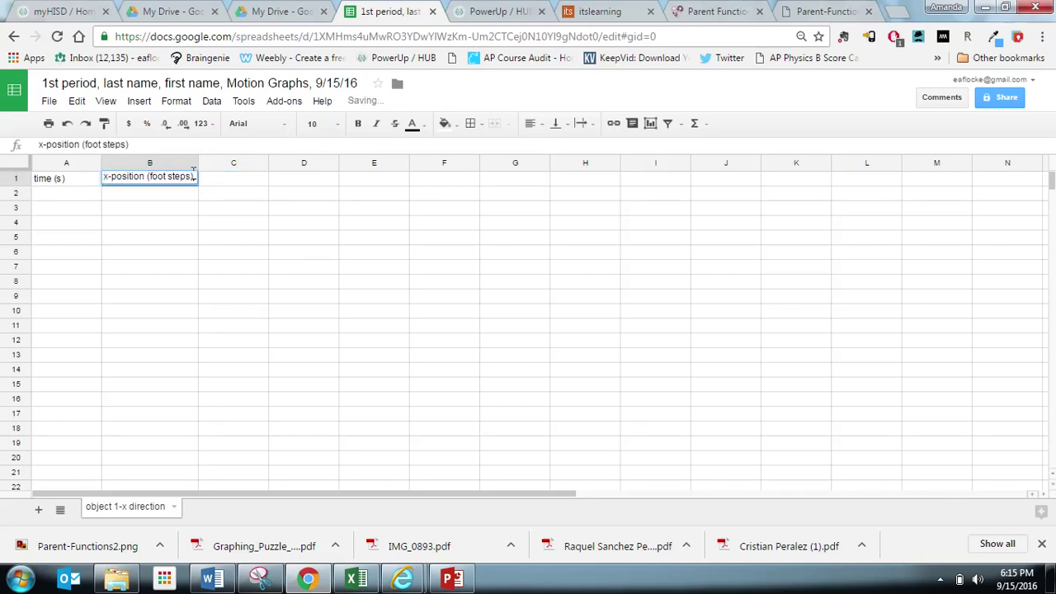
pyautogui.moveTo(191, 177); pyautogui.dragTo(151, 178)
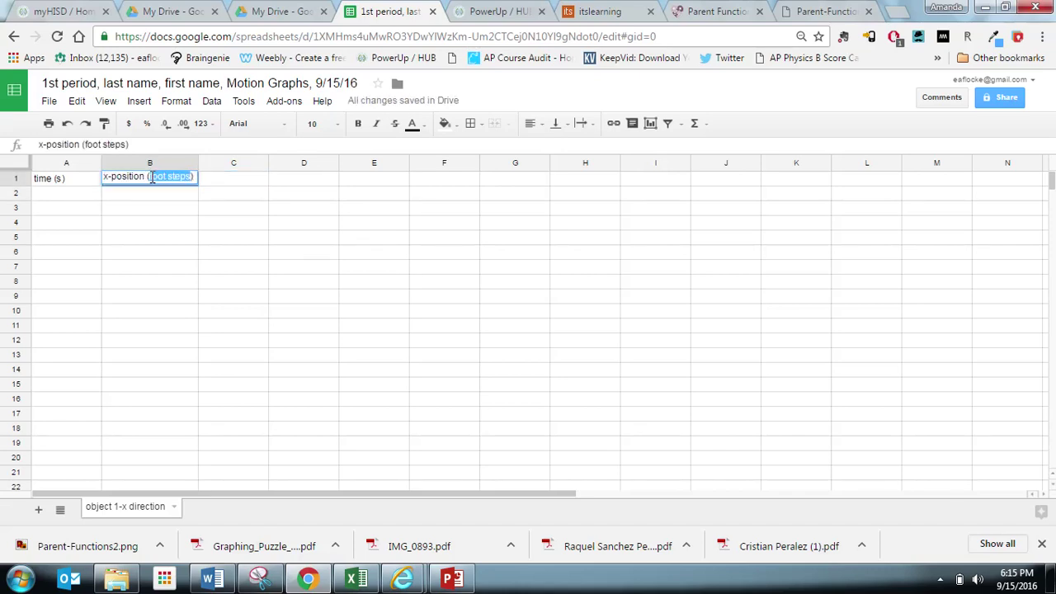
pyautogui.write('m')
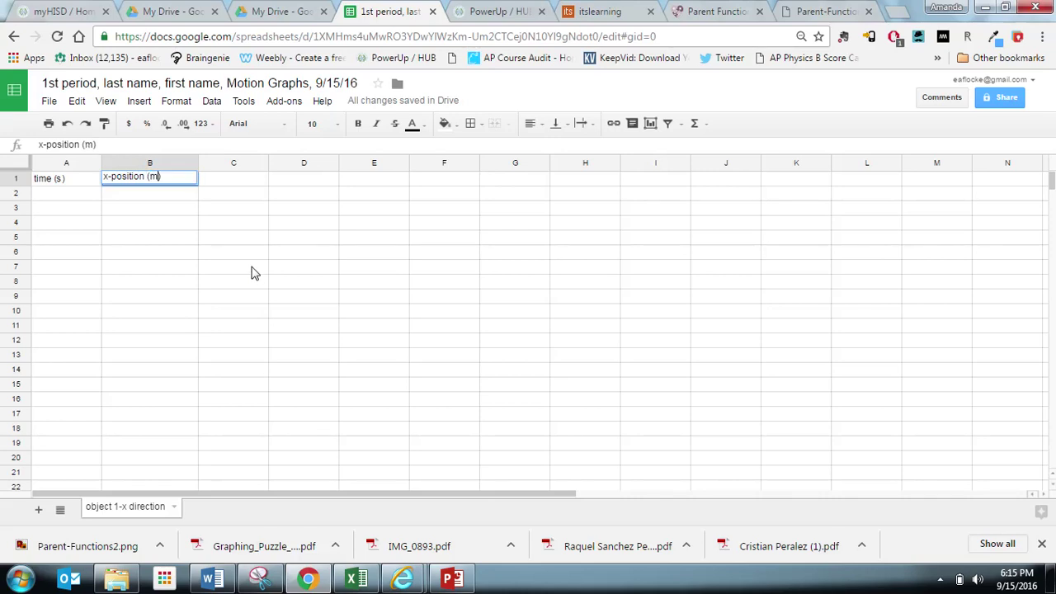
pyautogui.write(')')
pyautogui.press('Return')
# Try cm as the B1 unit, then replace it with bricks.
pyautogui.doubleClick(152, 176)
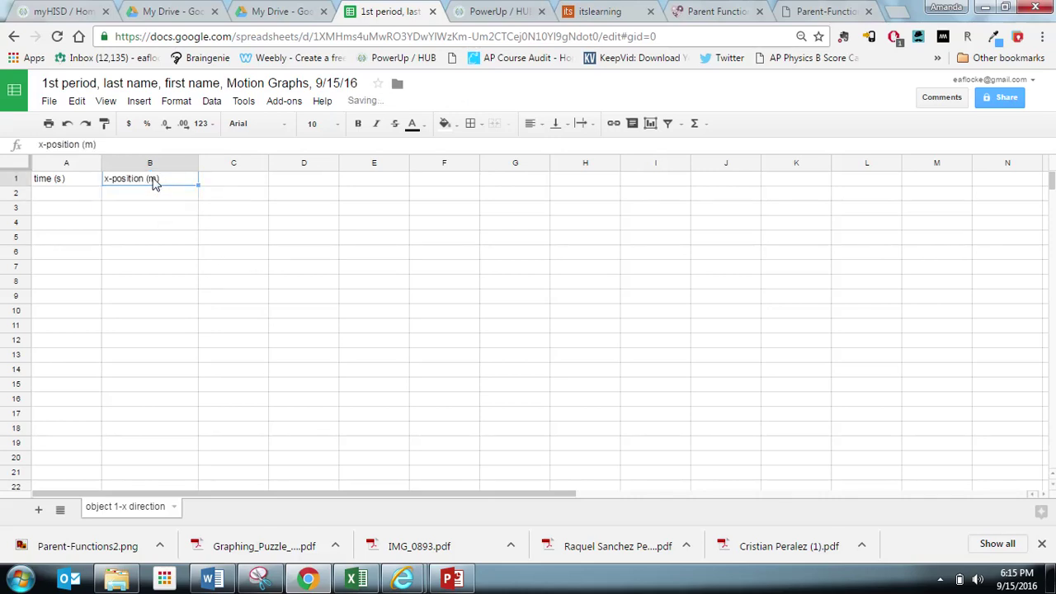
pyautogui.write('c')
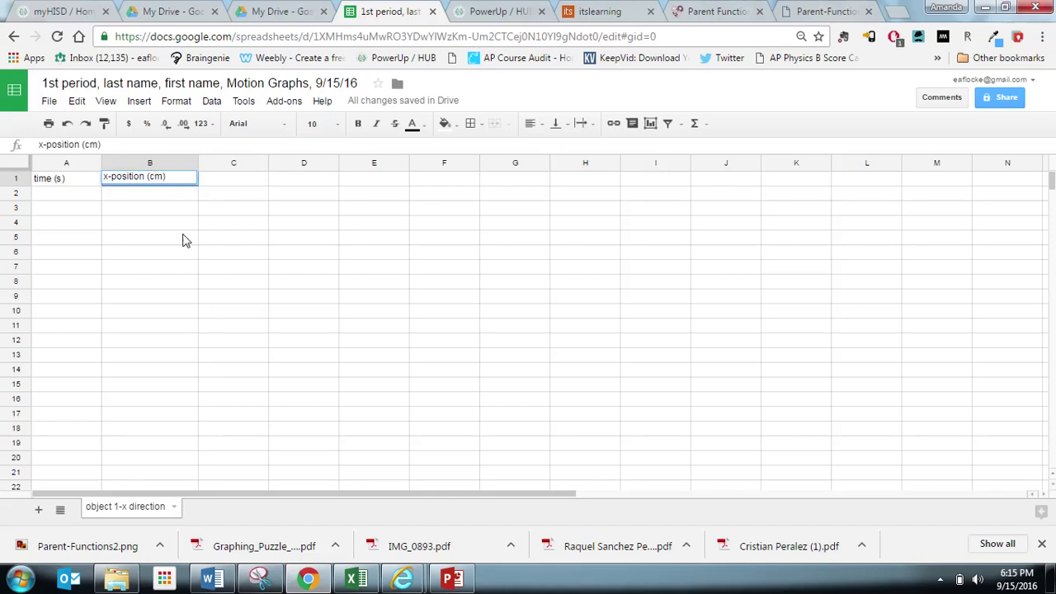
pyautogui.click(186, 239)
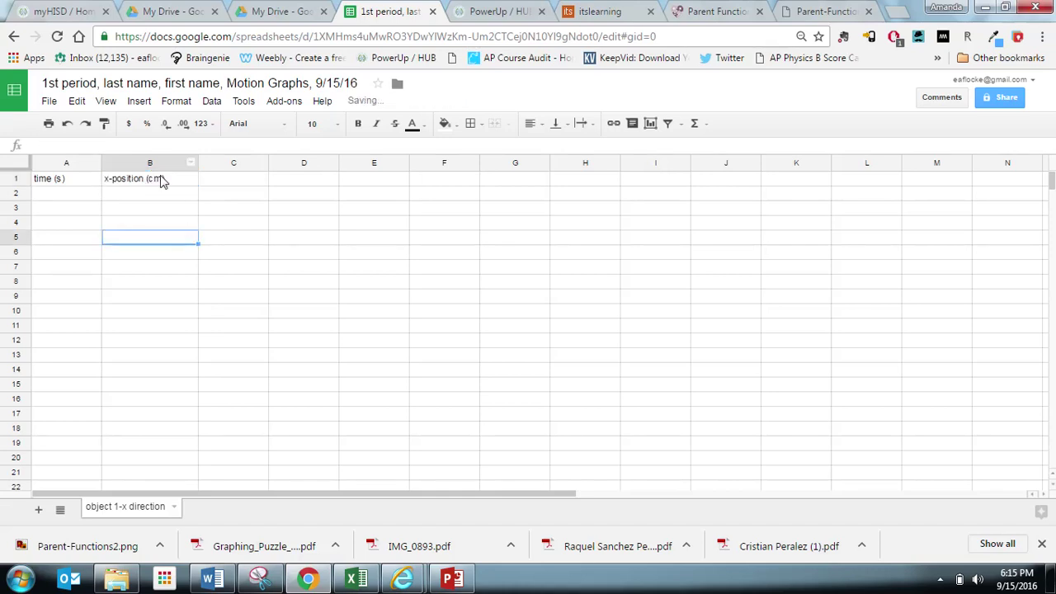
pyautogui.click(161, 179)
pyautogui.doubleClick(162, 179)
pyautogui.click(162, 178)
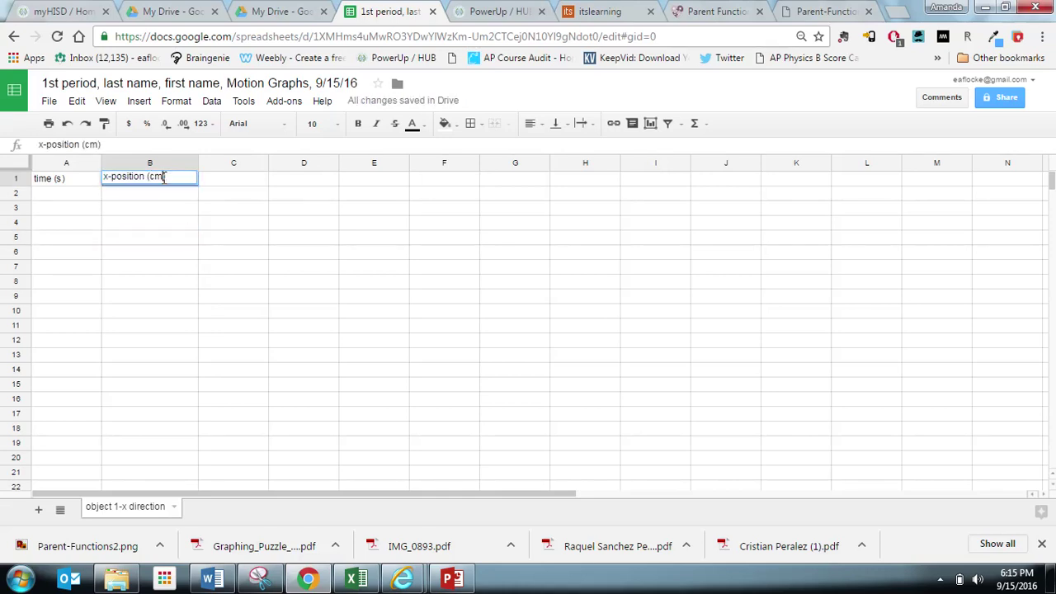
pyautogui.press('BackSpace')
pyautogui.press('BackSpace')
pyautogui.write('bri')
pyautogui.write('cks')
# Copy the B1 header into C1 and change its unit so it reads 'x-position (m)'.
pyautogui.click(237, 212)
pyautogui.click(235, 188)
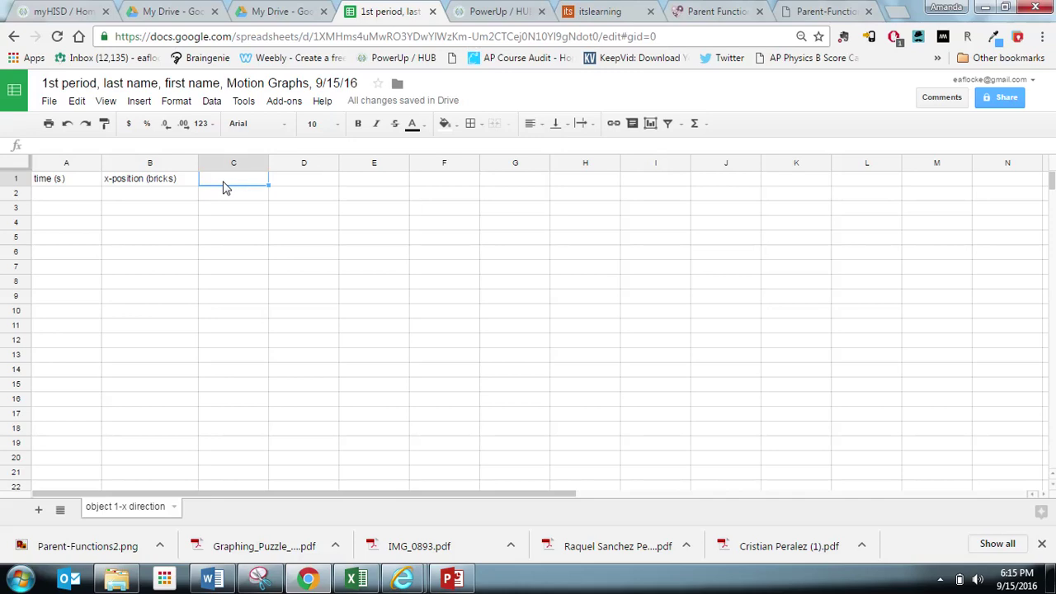
pyautogui.click(180, 181)
pyautogui.moveTo(198, 187); pyautogui.dragTo(271, 179)
pyautogui.click(288, 201)
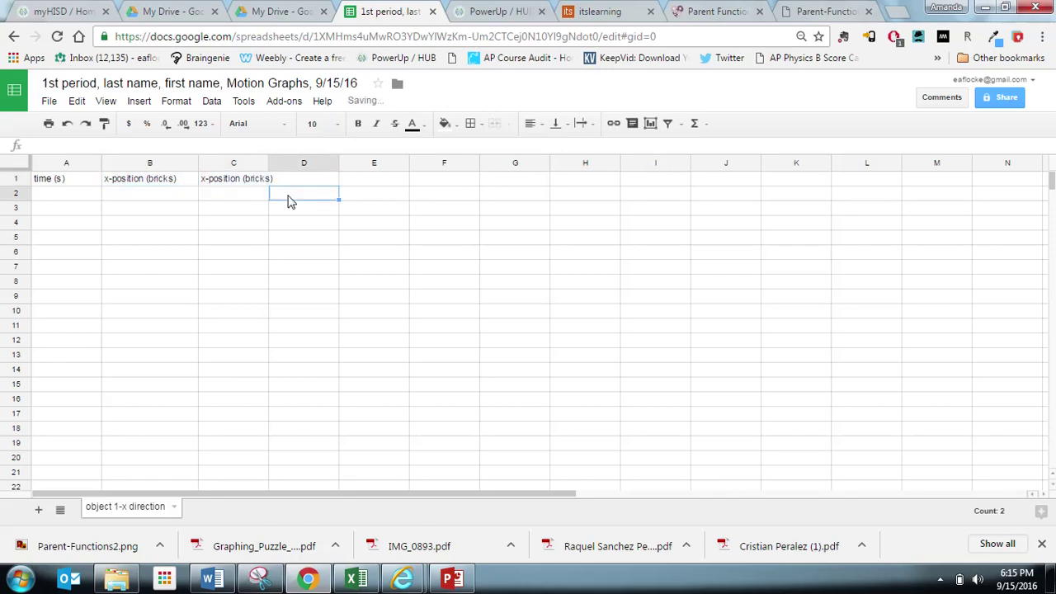
pyautogui.doubleClick(259, 178)
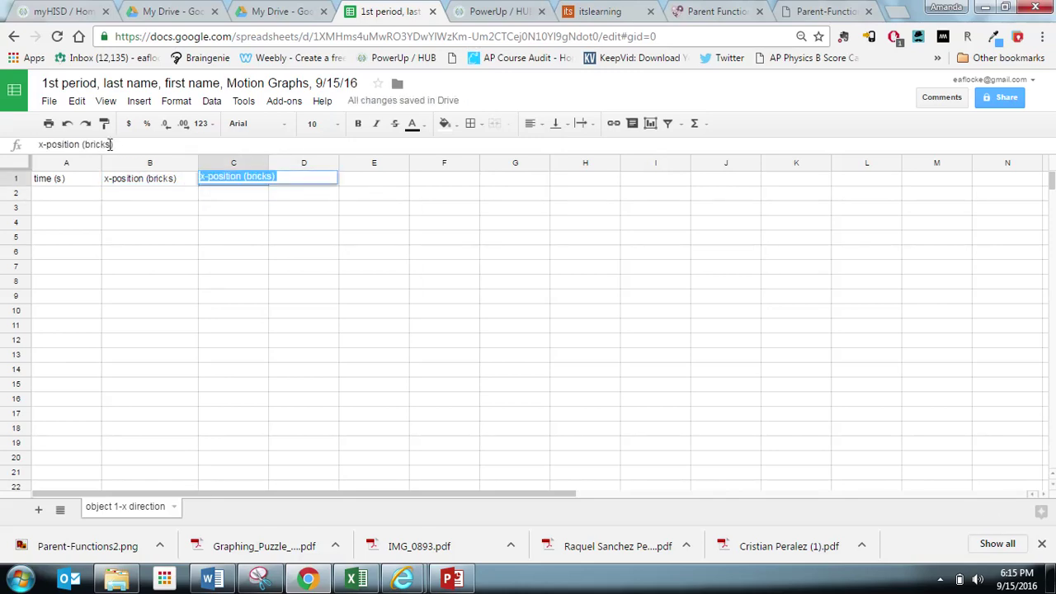
pyautogui.moveTo(110, 145); pyautogui.dragTo(88, 145)
pyautogui.write('m')
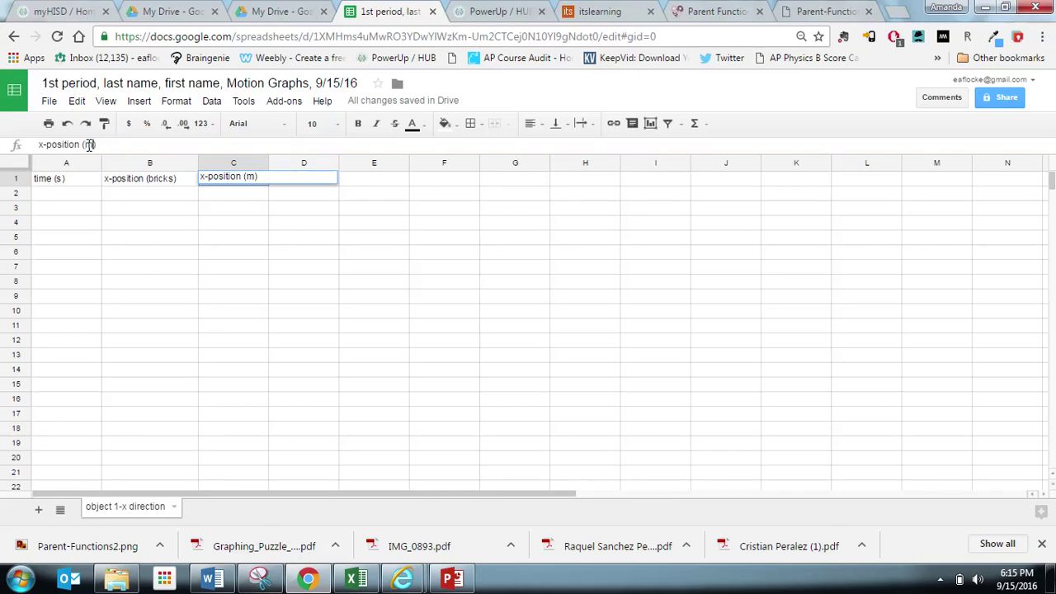
pyautogui.press('Return')
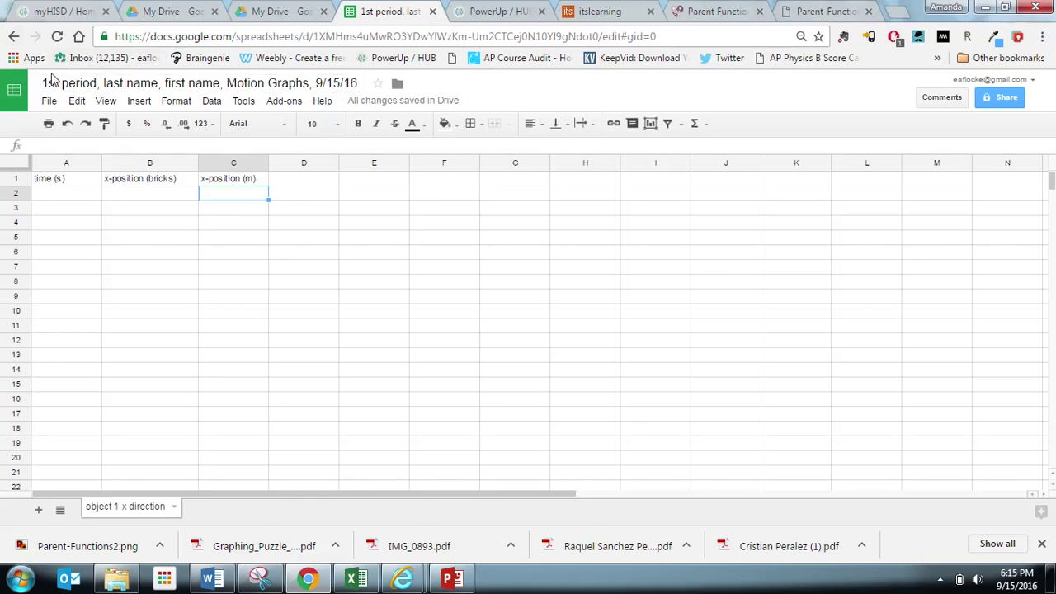
# Share the spreadsheet with a collaborator's e-mail address and send the invitation.
pyautogui.click(50, 101)
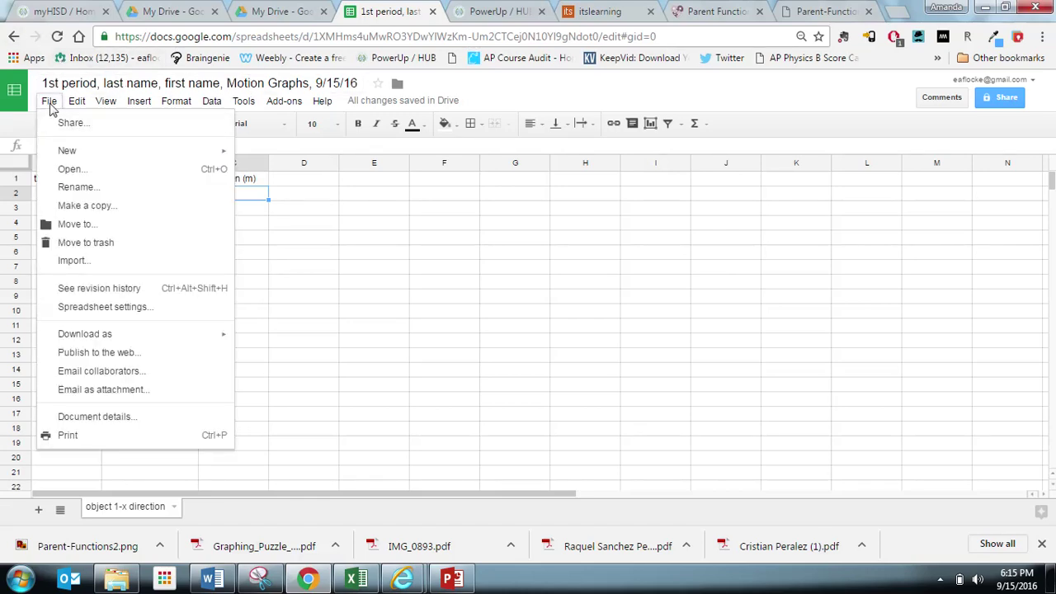
pyautogui.click(519, 95)
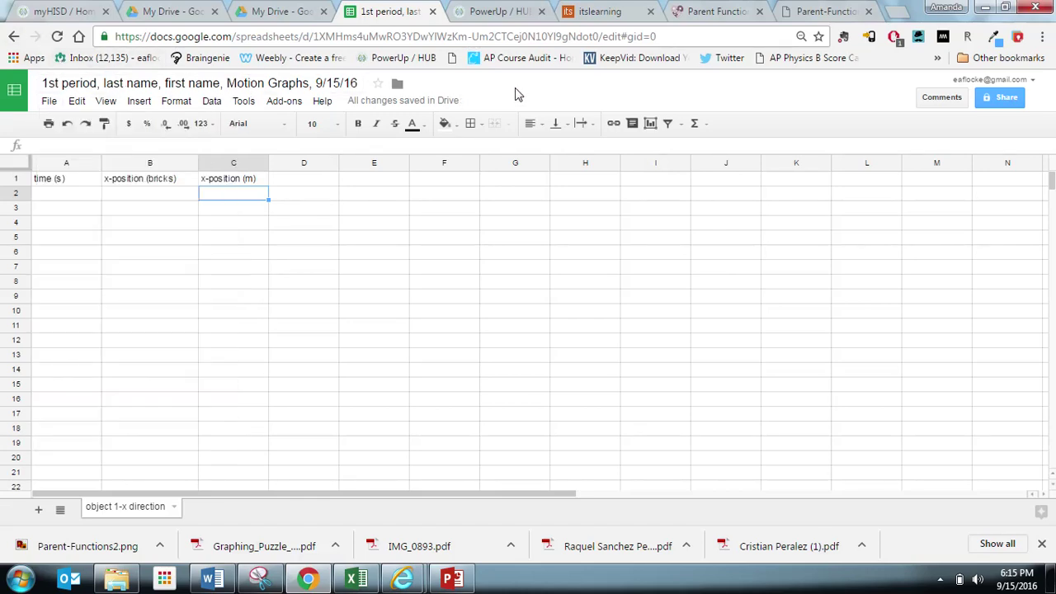
pyautogui.click(996, 97)
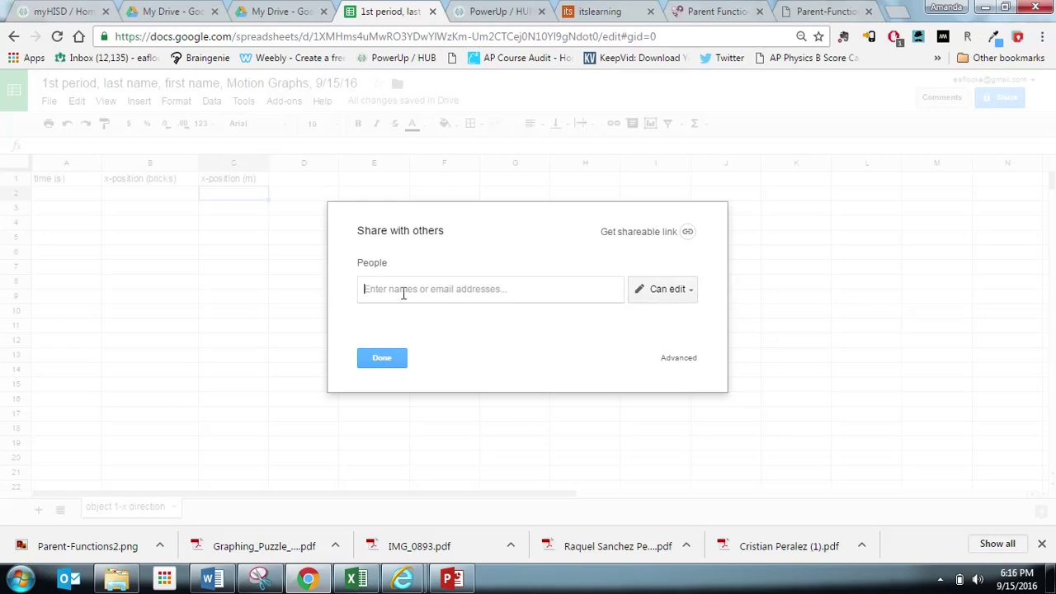
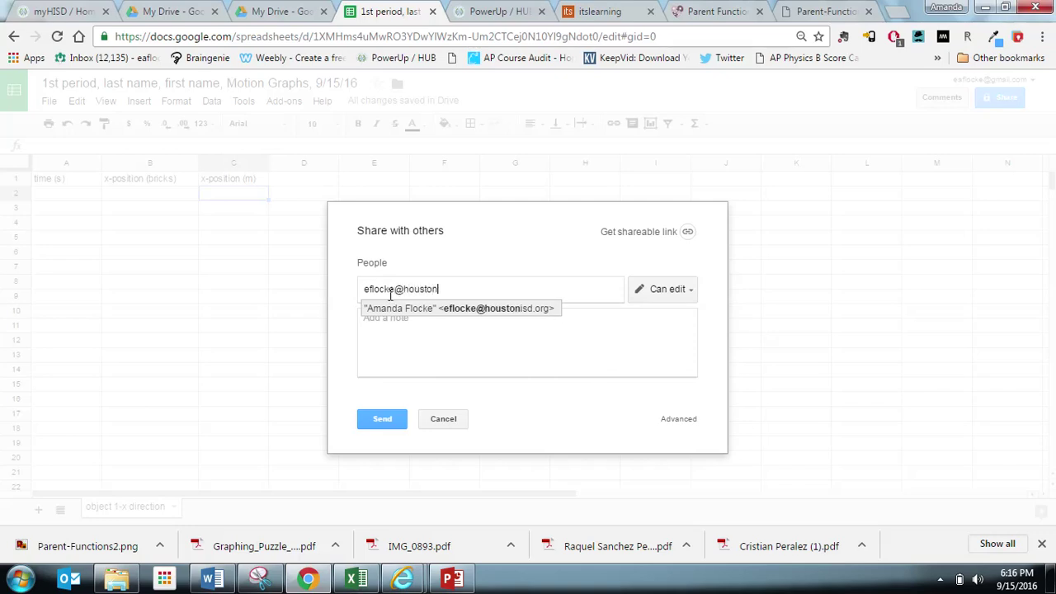
pyautogui.click(454, 352)
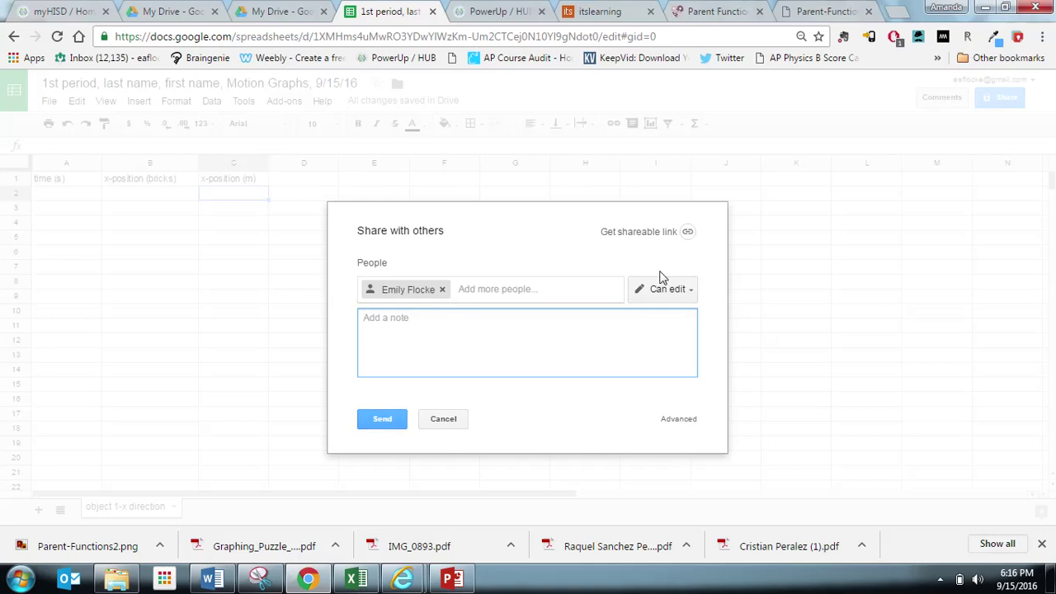
pyautogui.click(386, 420)
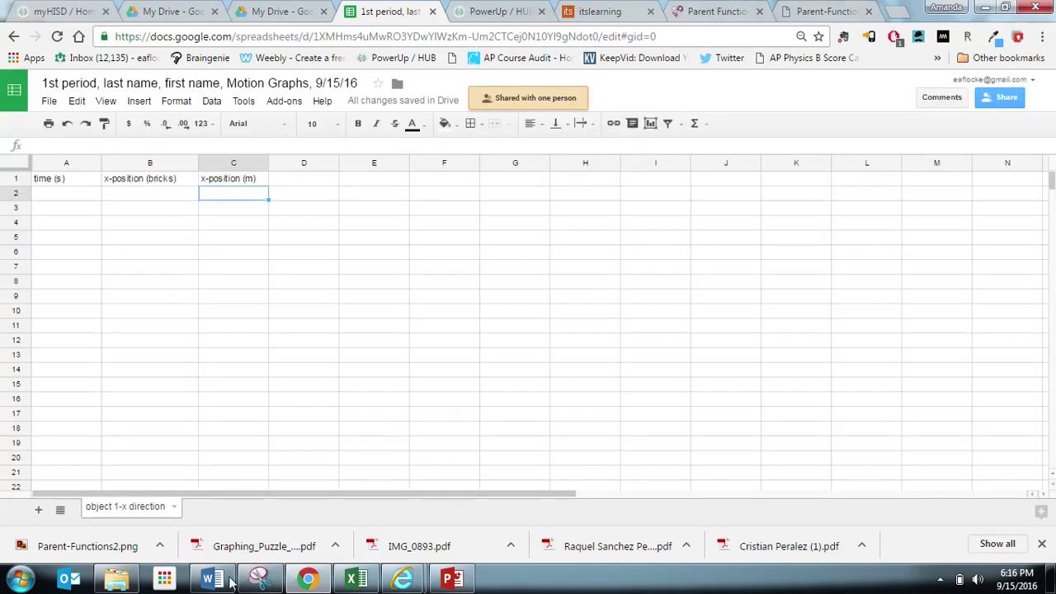
pyautogui.click(451, 579)
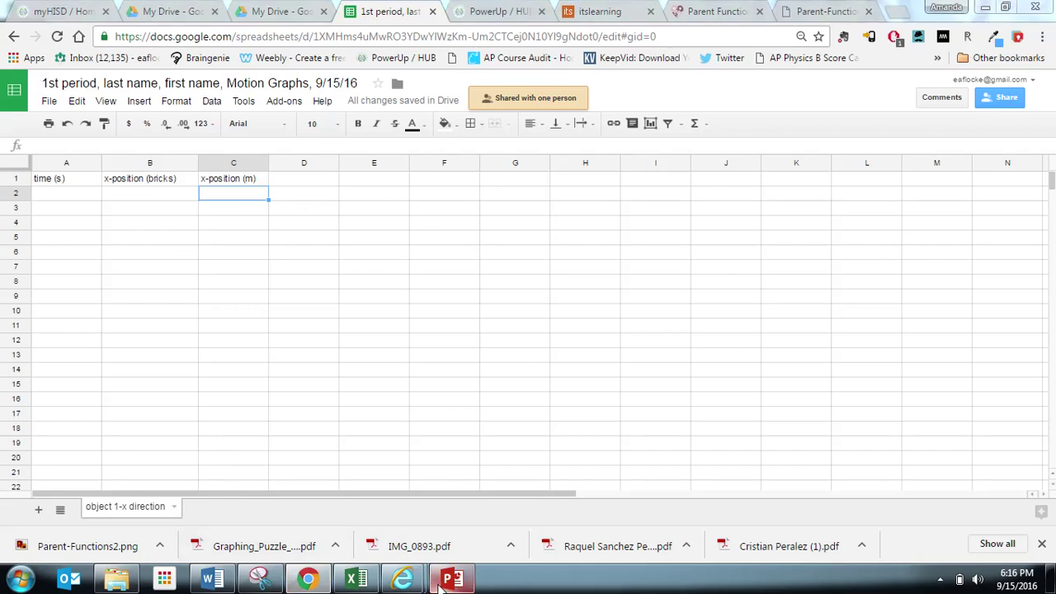